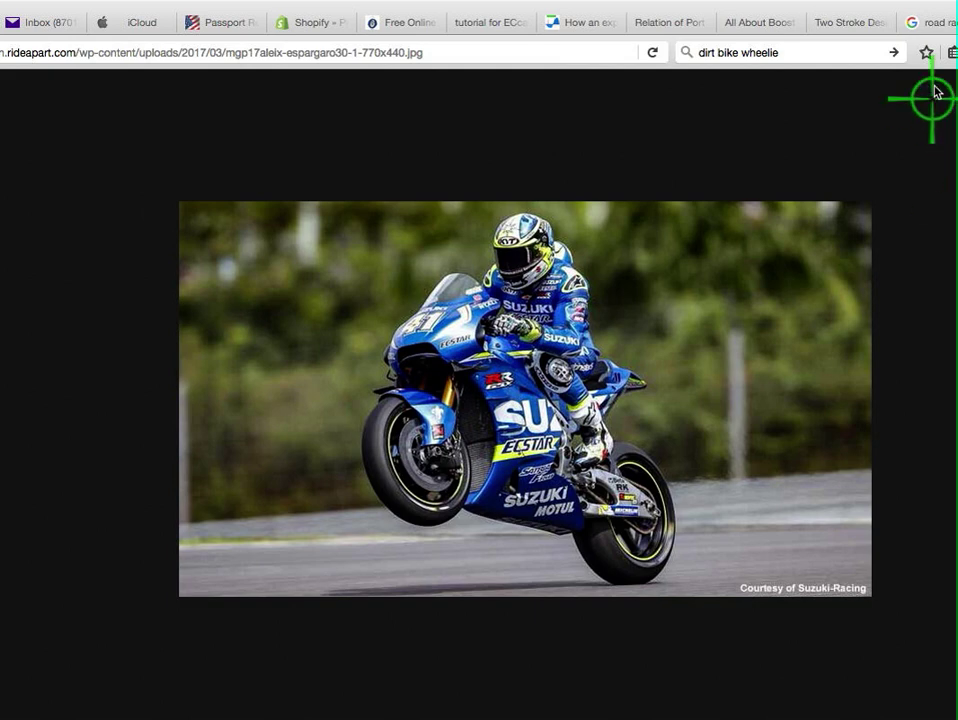
Show the Two Stroke Design Software page and switch to the ECcalc22.xlsx expansion chamber workbook in Excel.
click(849, 24)
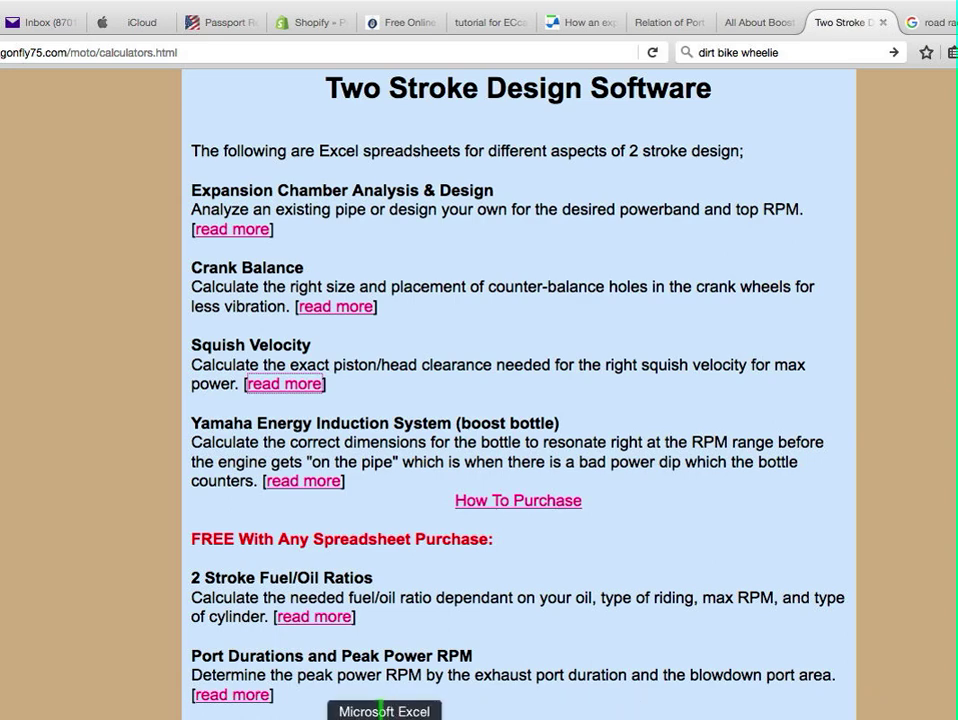
click(381, 712)
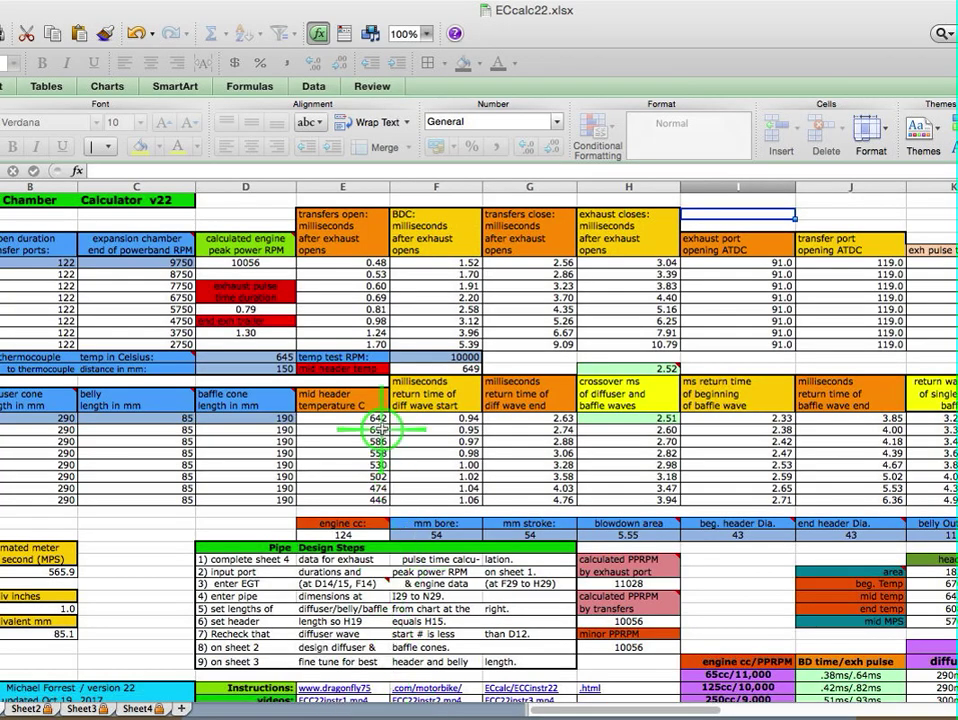
drag(21, 14, 151, 12)
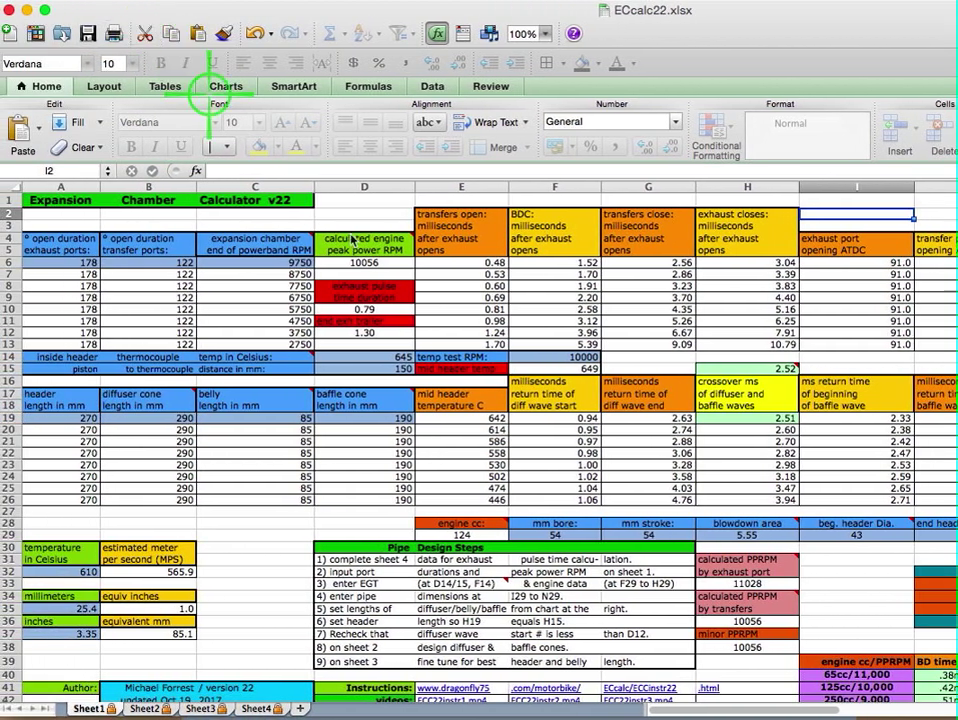
Look over the pipe cone calculator on Sheet4, the expansion chamber inputs on Sheet1 and the diffuser calculator on Sheet2.
click(258, 709)
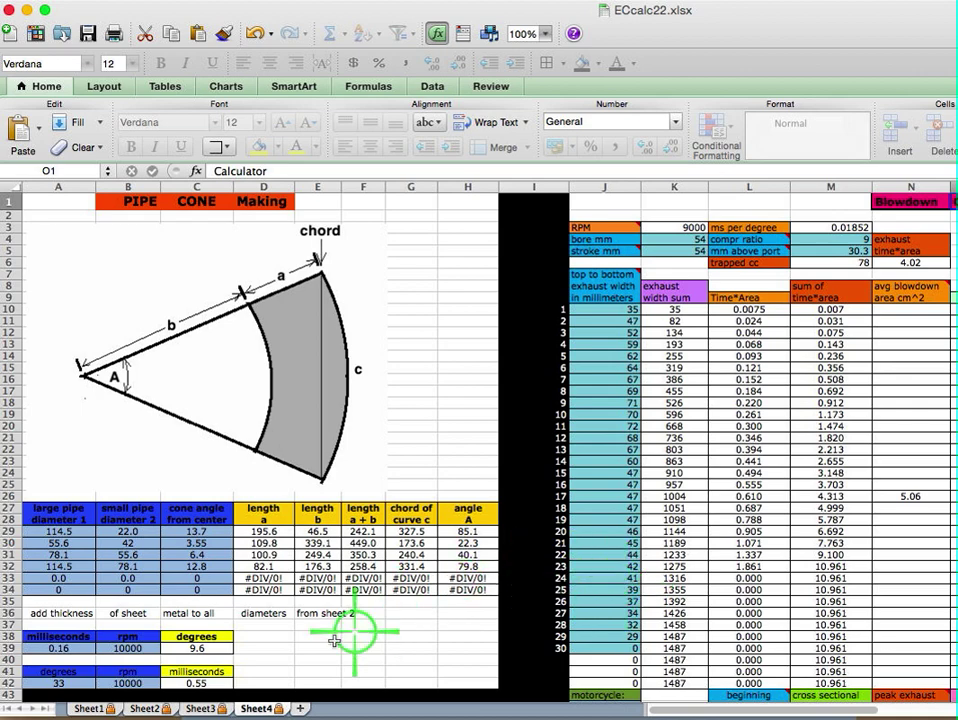
click(90, 708)
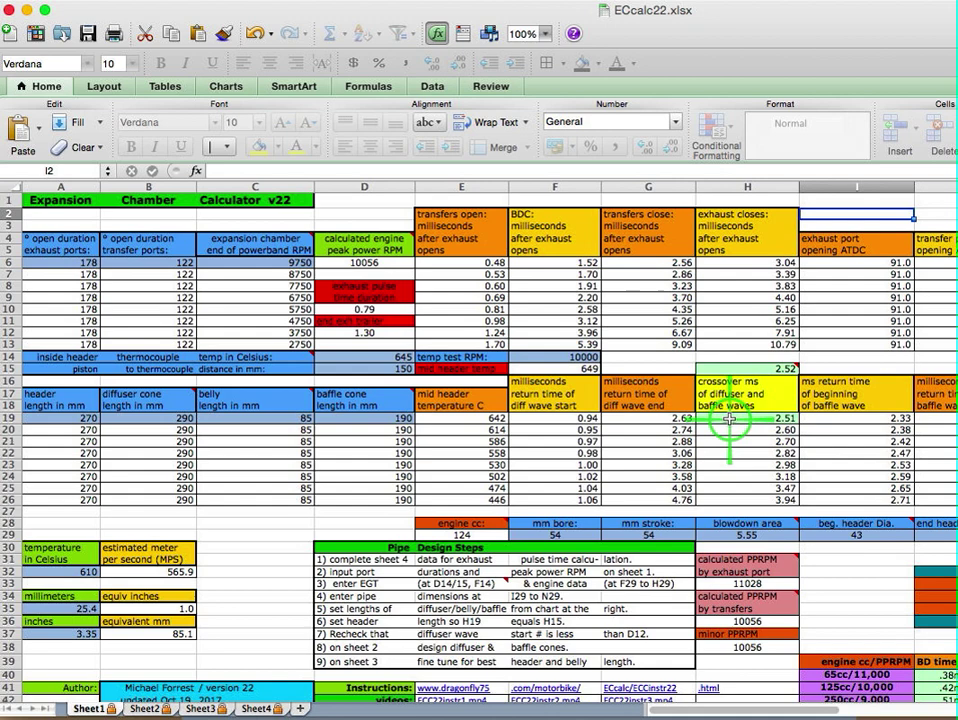
click(142, 708)
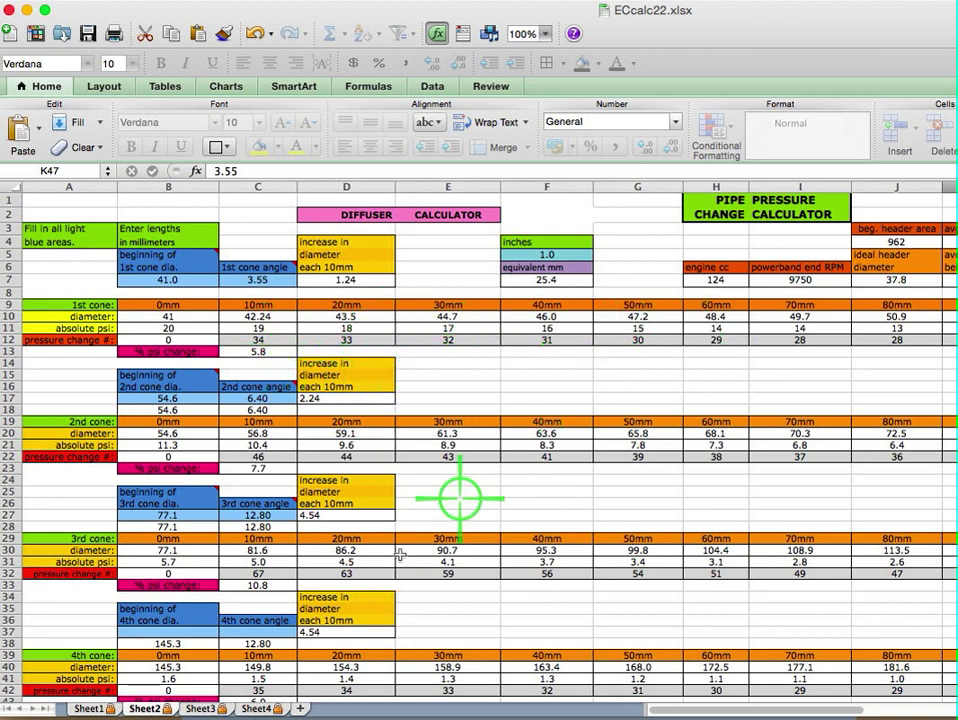
Examine the diffuser and baffle wave graphs, the combined waves graph and the Pipe Power calculator on Sheet3.
click(201, 708)
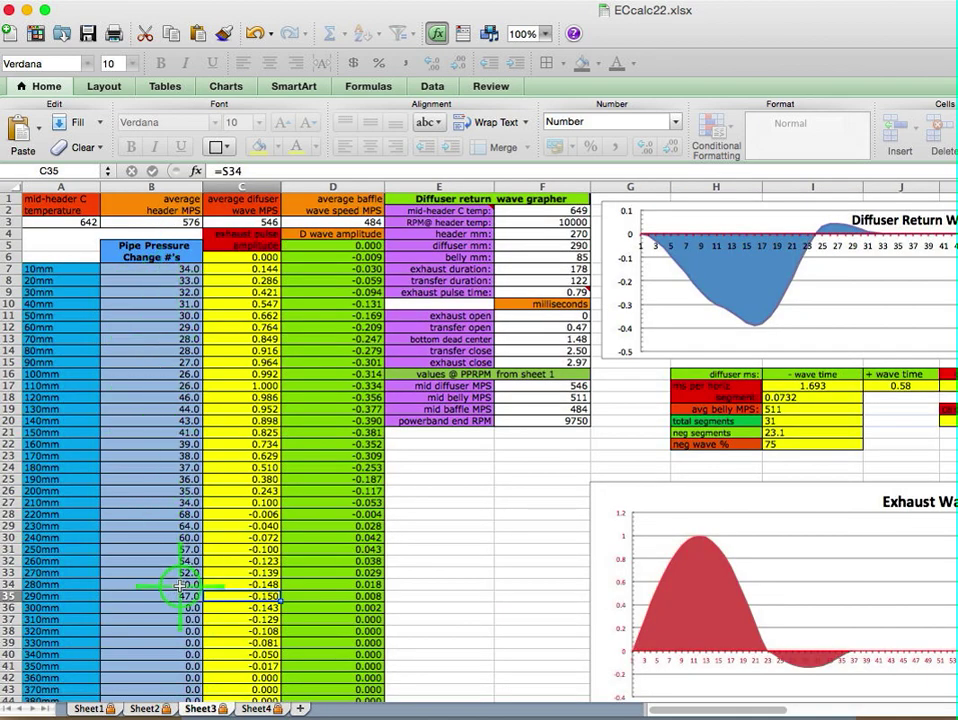
scroll(384, 537, down, 15)
scroll(384, 537, down, 14)
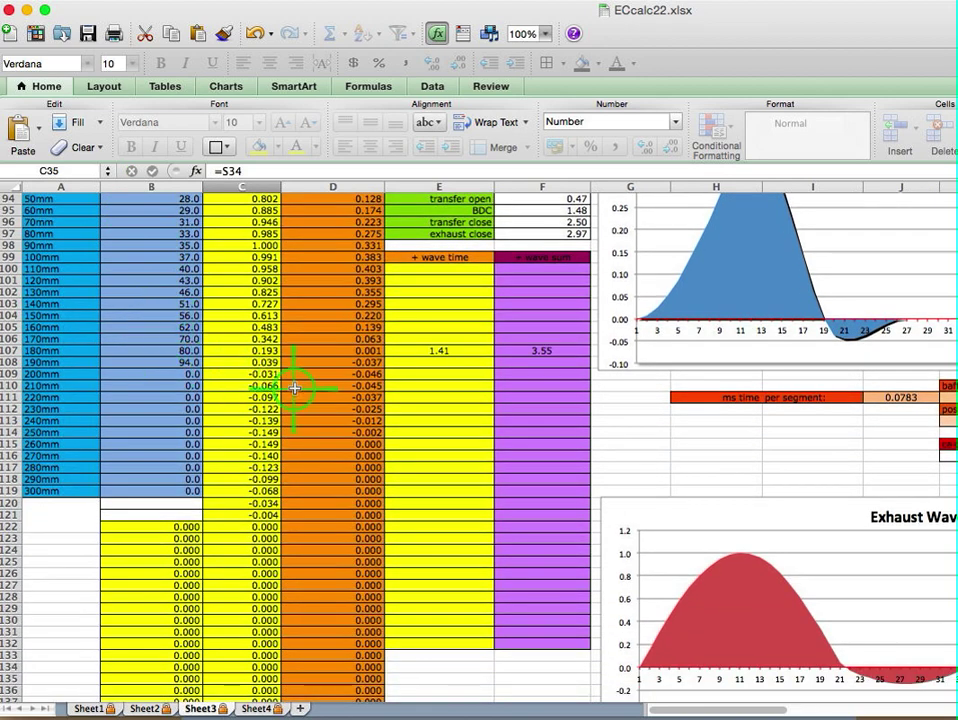
scroll(300, 390, down, 13)
scroll(295, 392, down, 12)
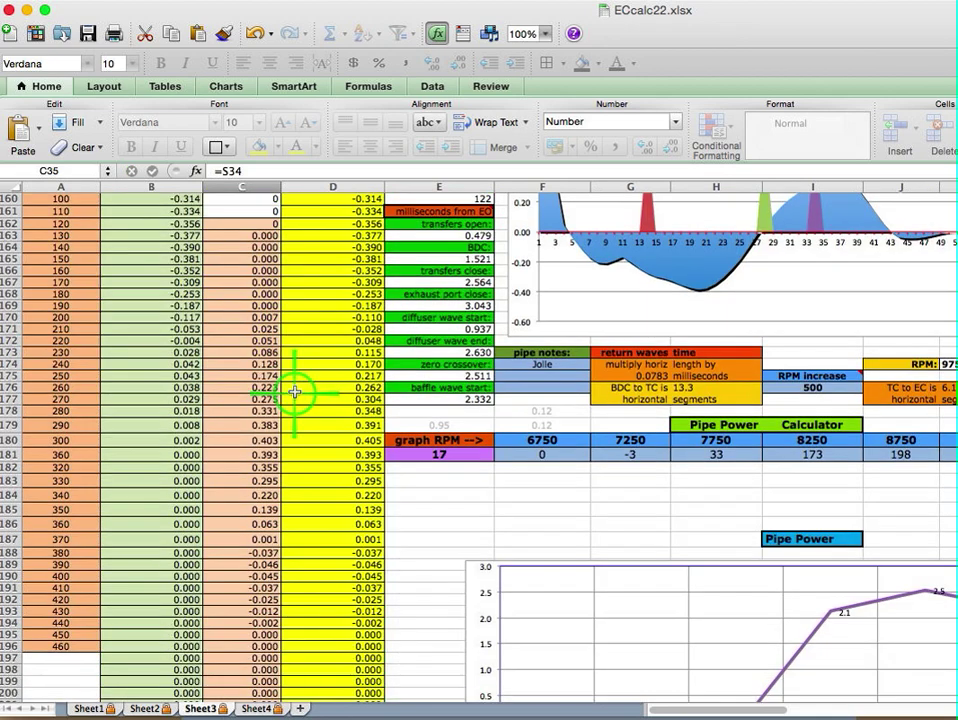
scroll(295, 392, up, 7)
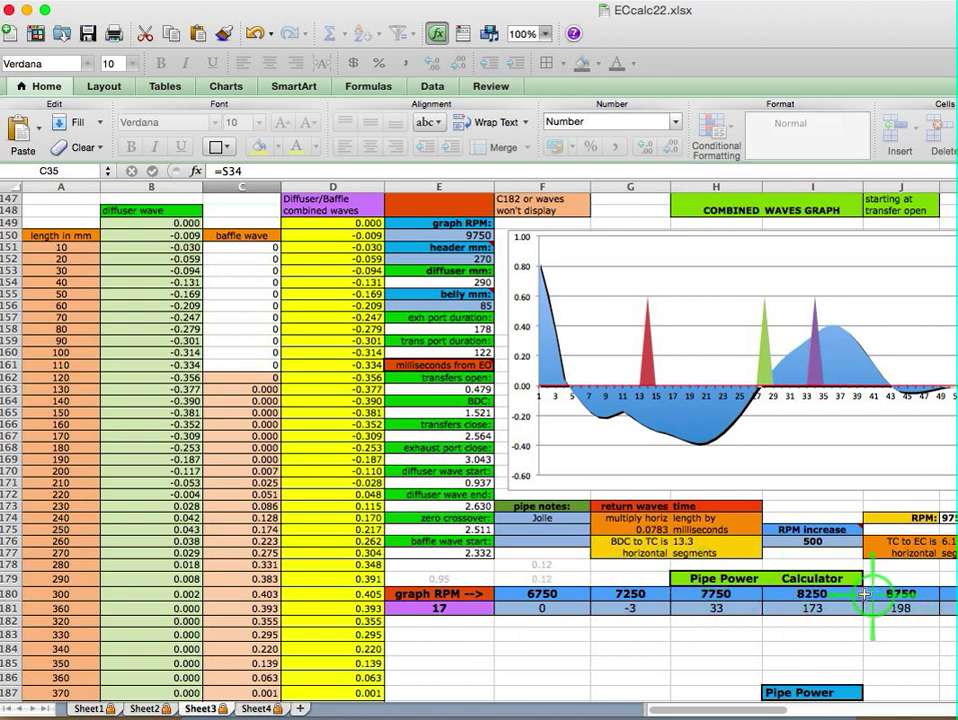
scroll(588, 550, down, 4)
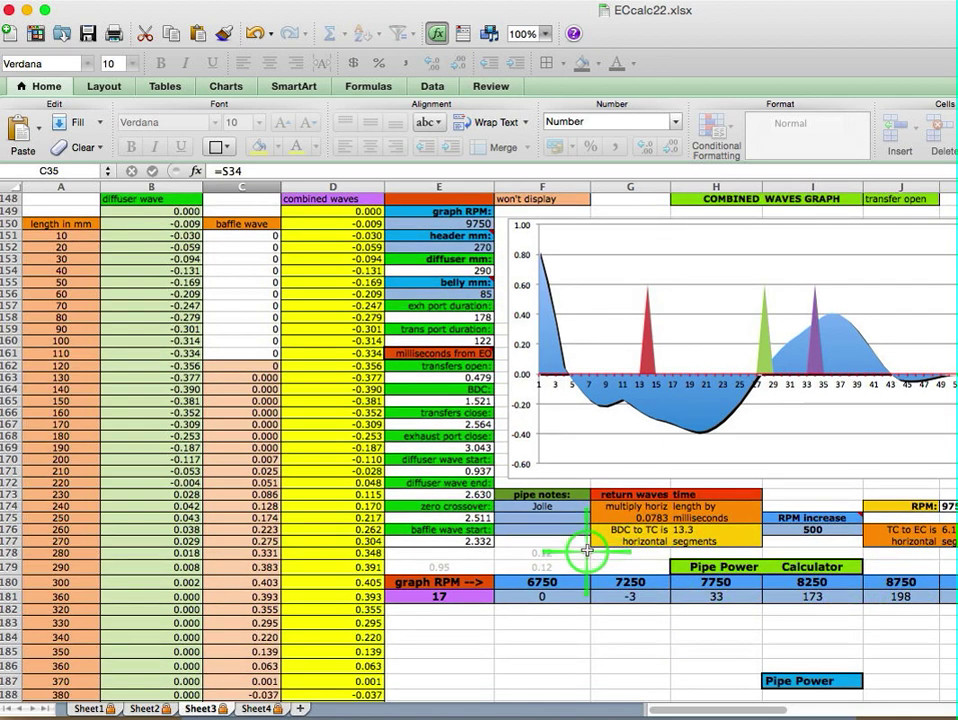
scroll(592, 550, down, 3)
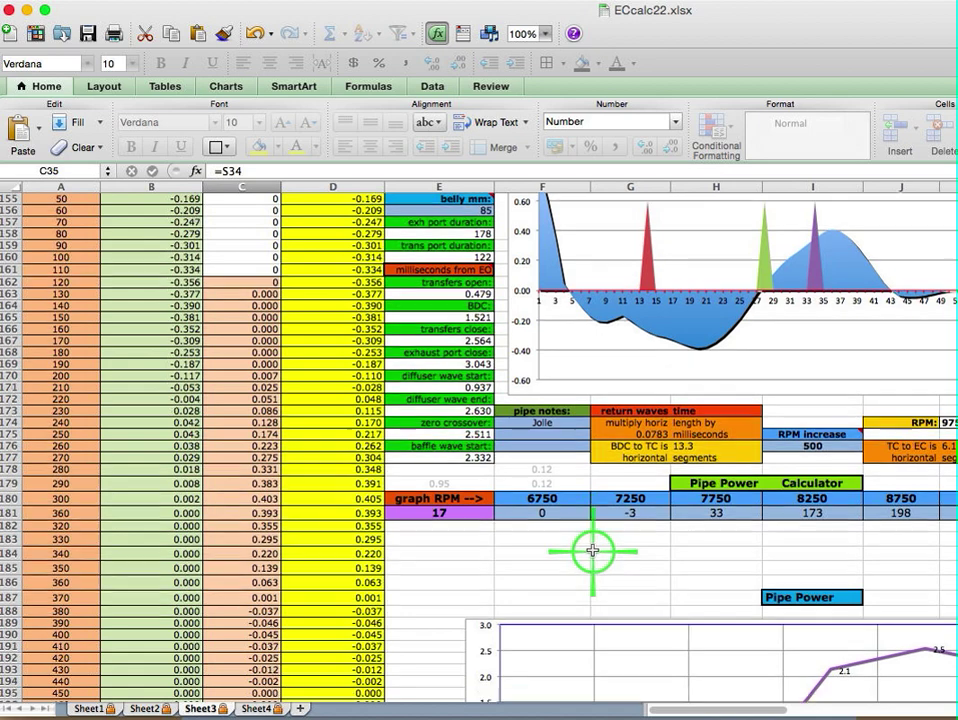
scroll(592, 550, down, 5)
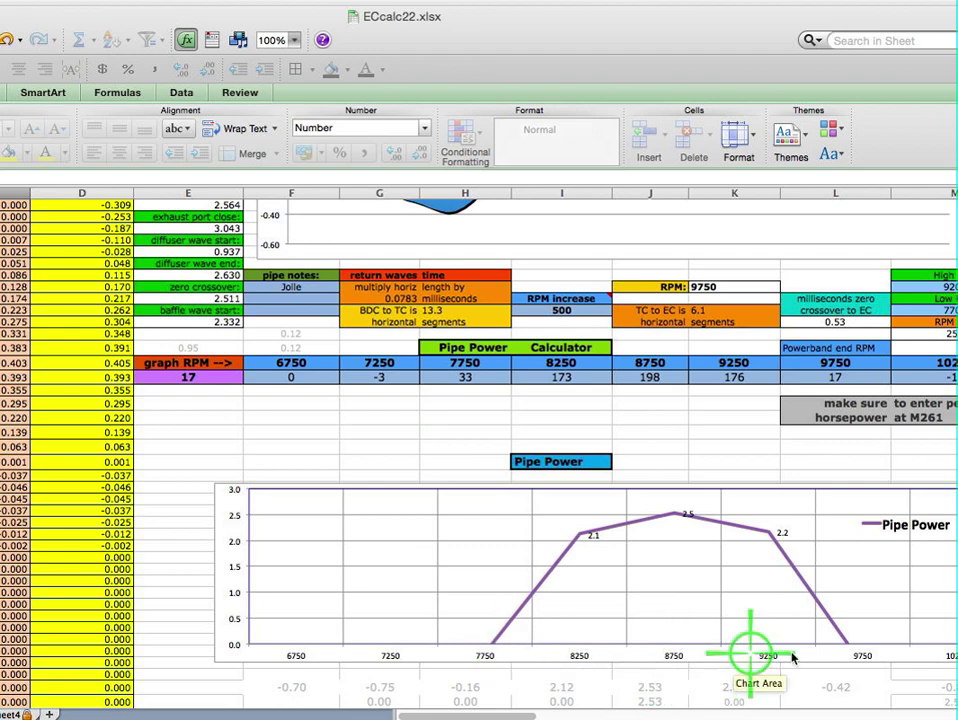
Examine the Acceleration Power chart and Gear RPM Range Calculator on Sheet3, and return to the combined waves graph.
scroll(800, 655, down, 5)
scroll(775, 668, down, 15)
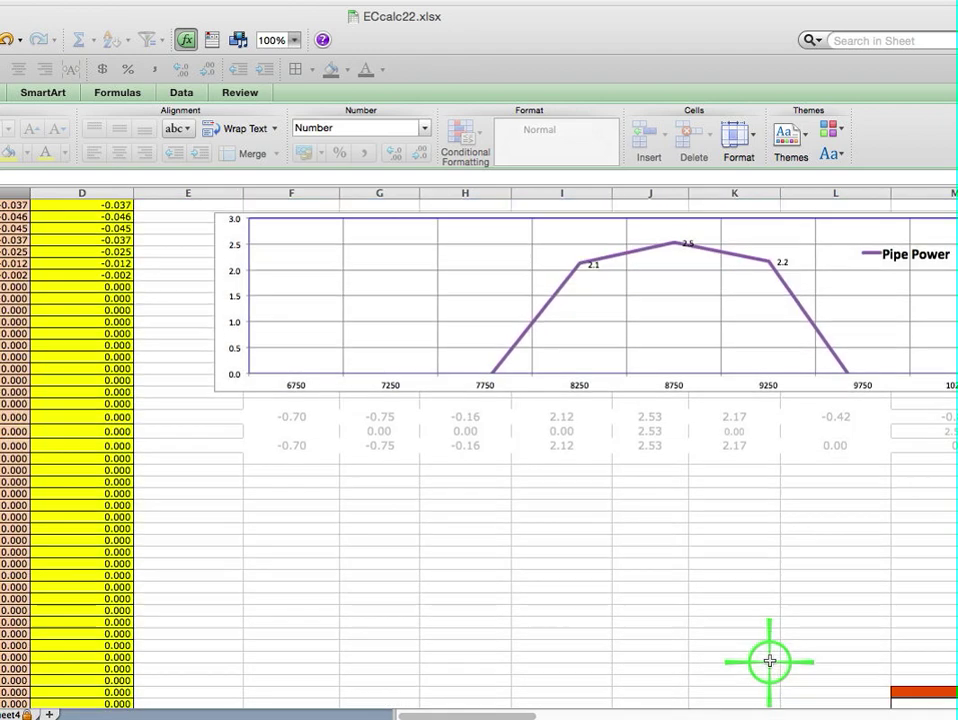
scroll(766, 660, down, 4)
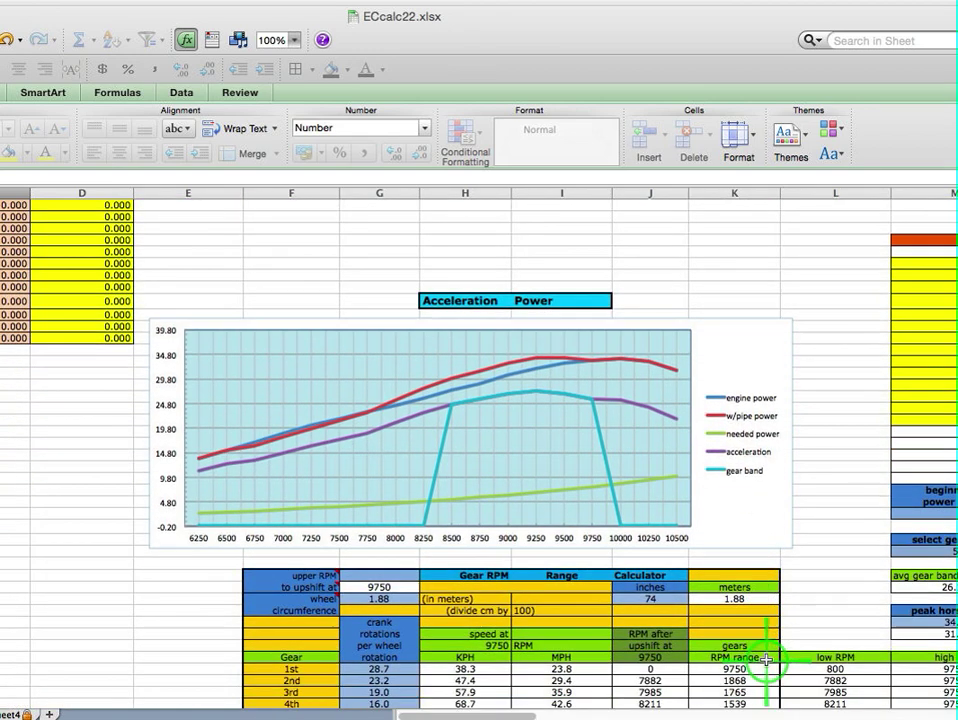
scroll(772, 657, down, 3)
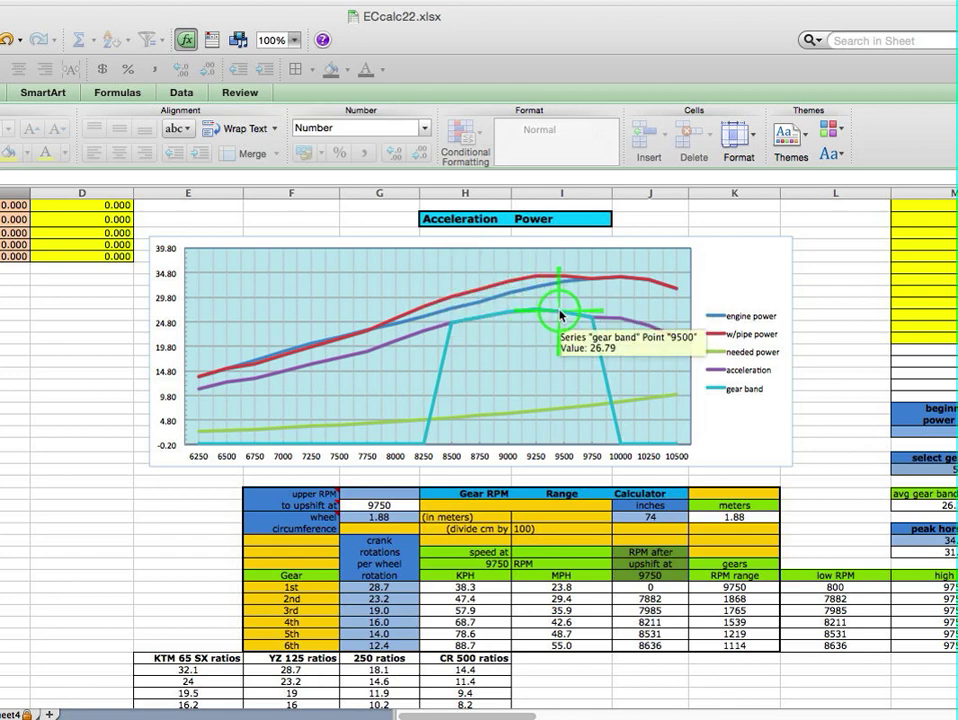
scroll(551, 318, up, 15)
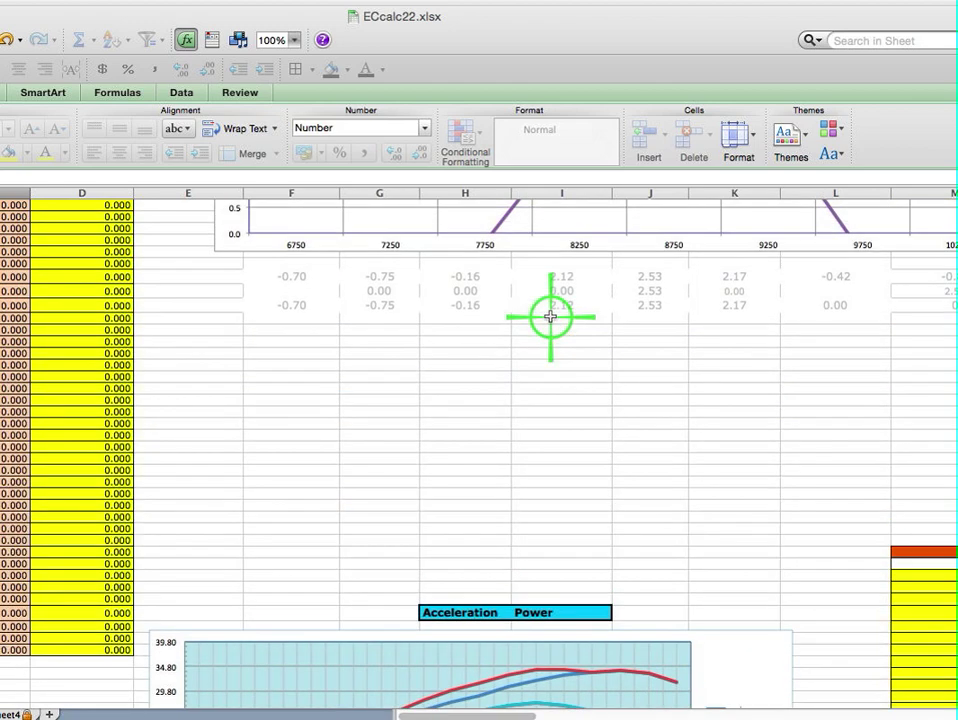
scroll(551, 318, up, 5)
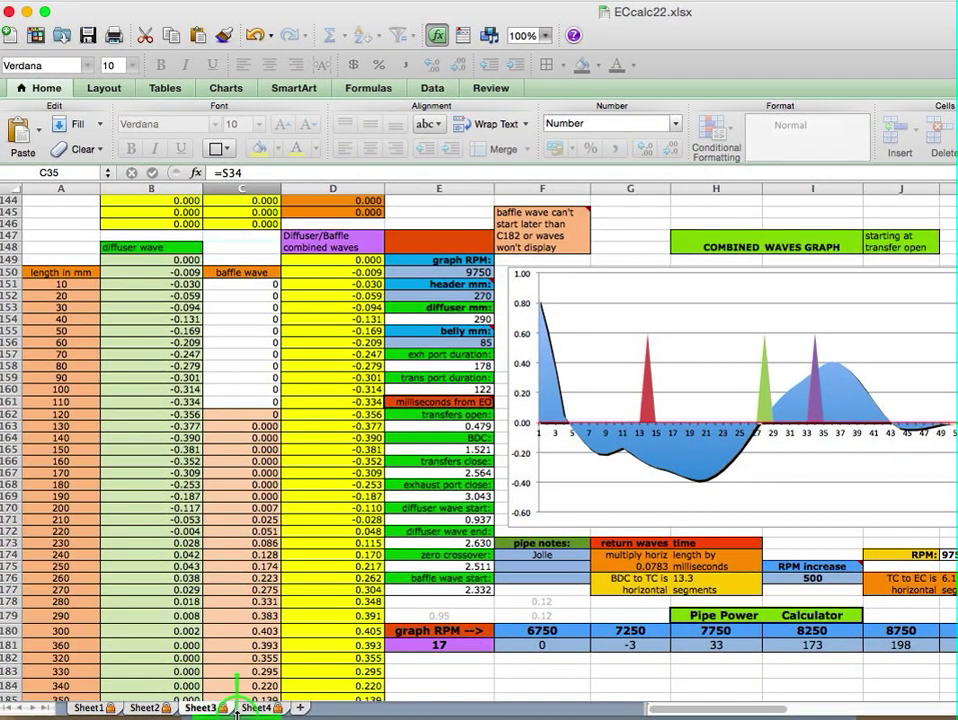
Review the pipe cone making diagram on Sheet4 and the squish velocity tables in SquishCalc.xlsx.
click(260, 708)
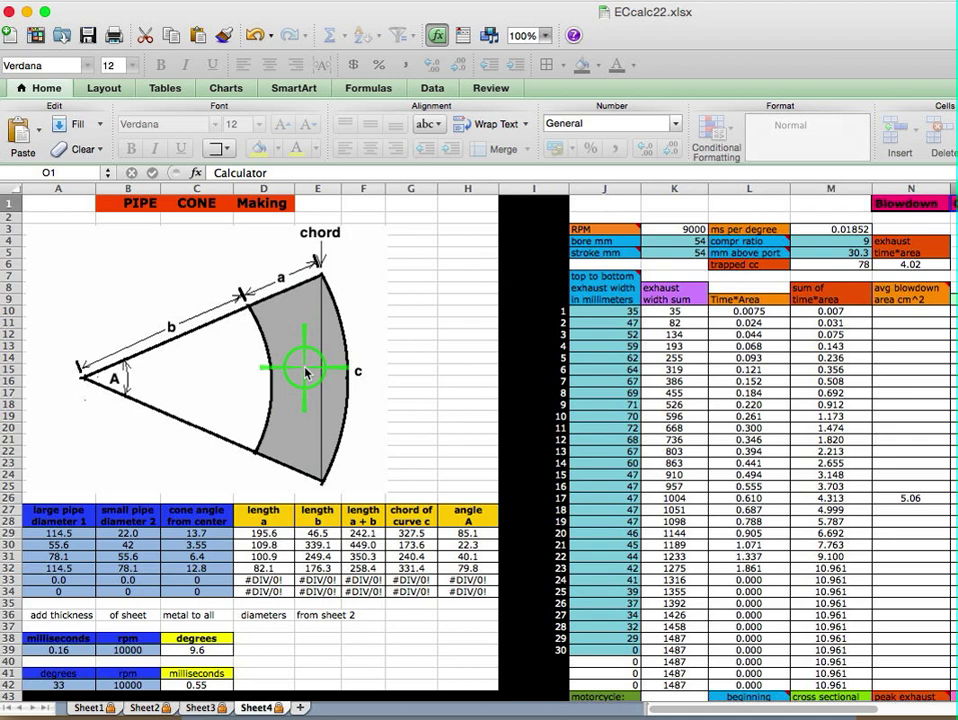
click(92, 707)
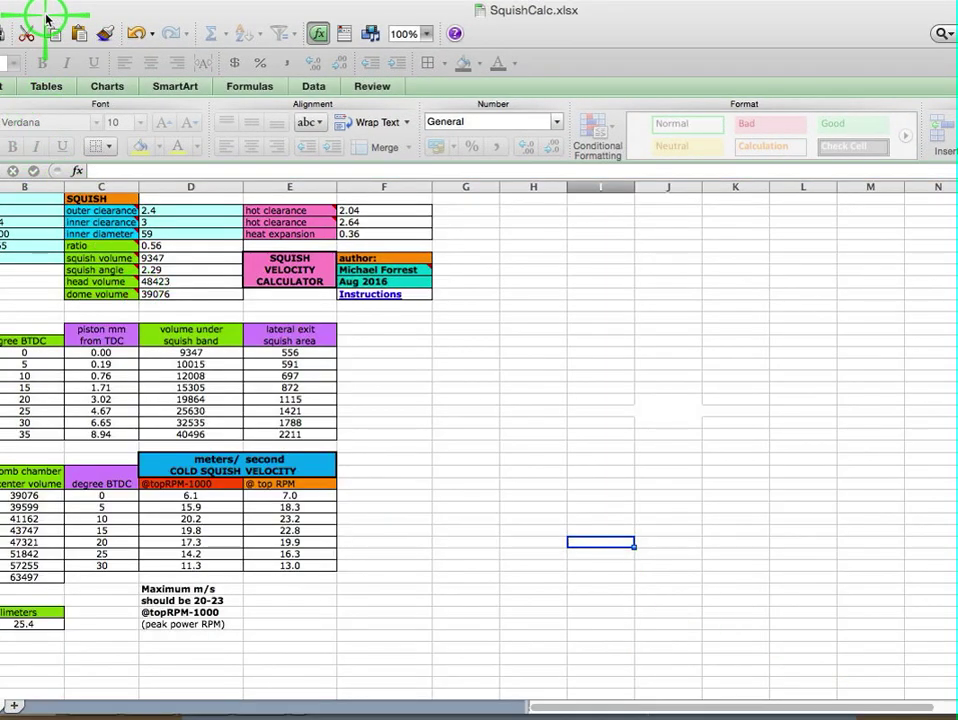
drag(47, 11, 168, 11)
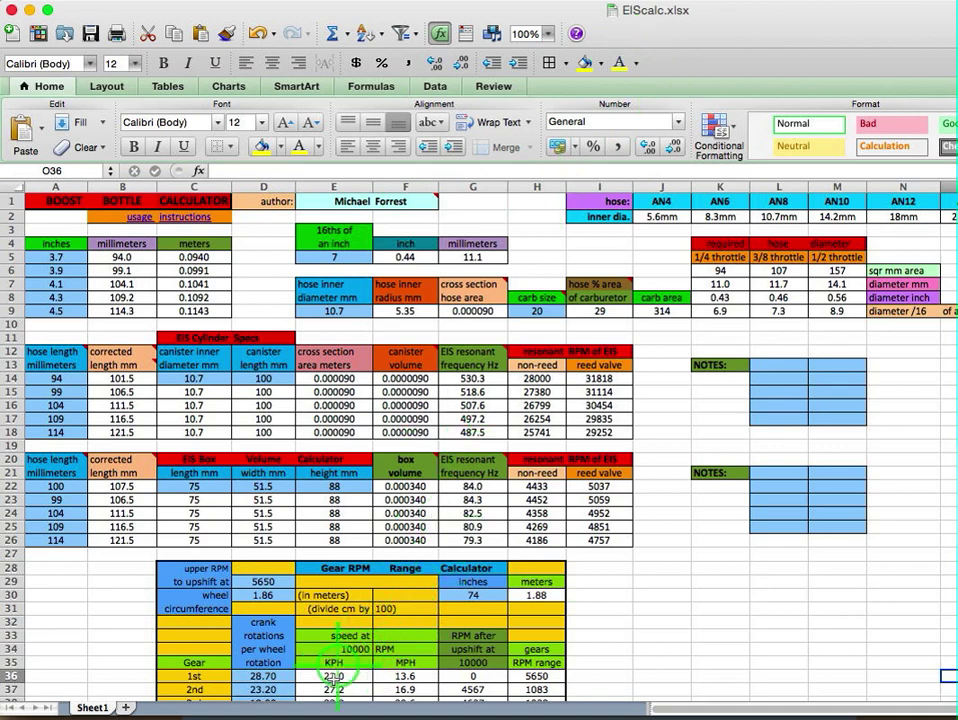
Switch from EIScalc.xlsx to the browser and open the details page on the Yamaha Energy Induction System (boost bottle).
click(180, 712)
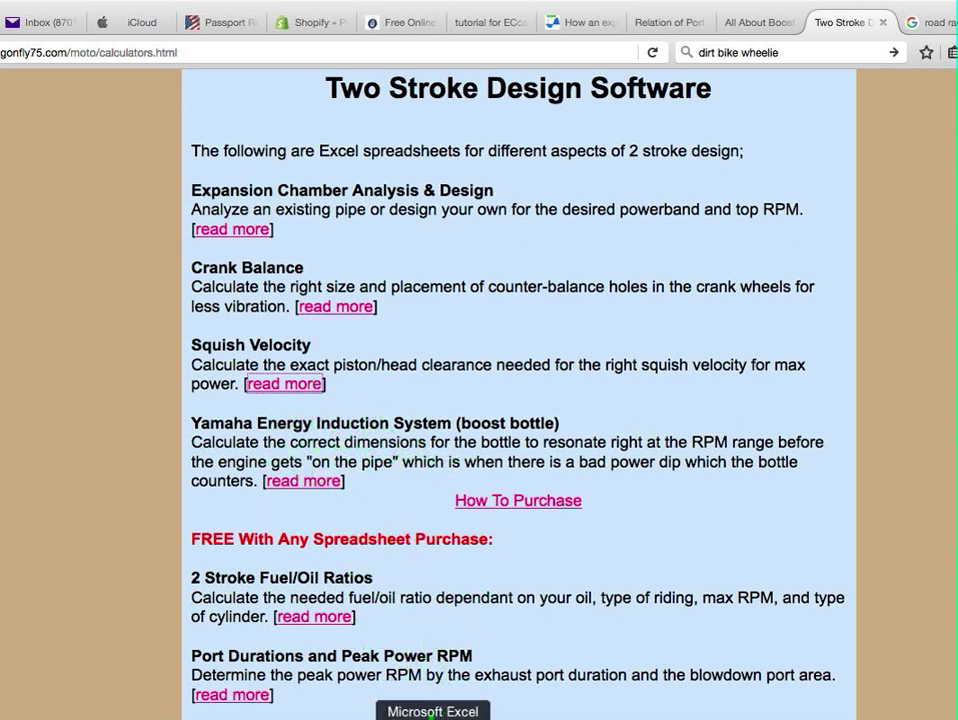
click(432, 714)
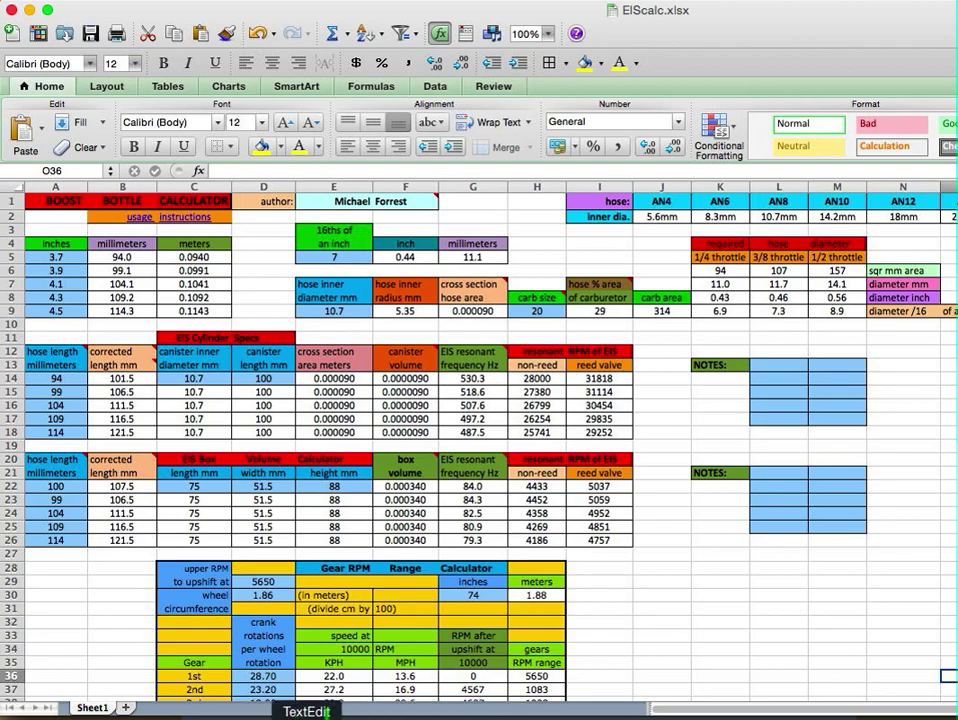
click(130, 714)
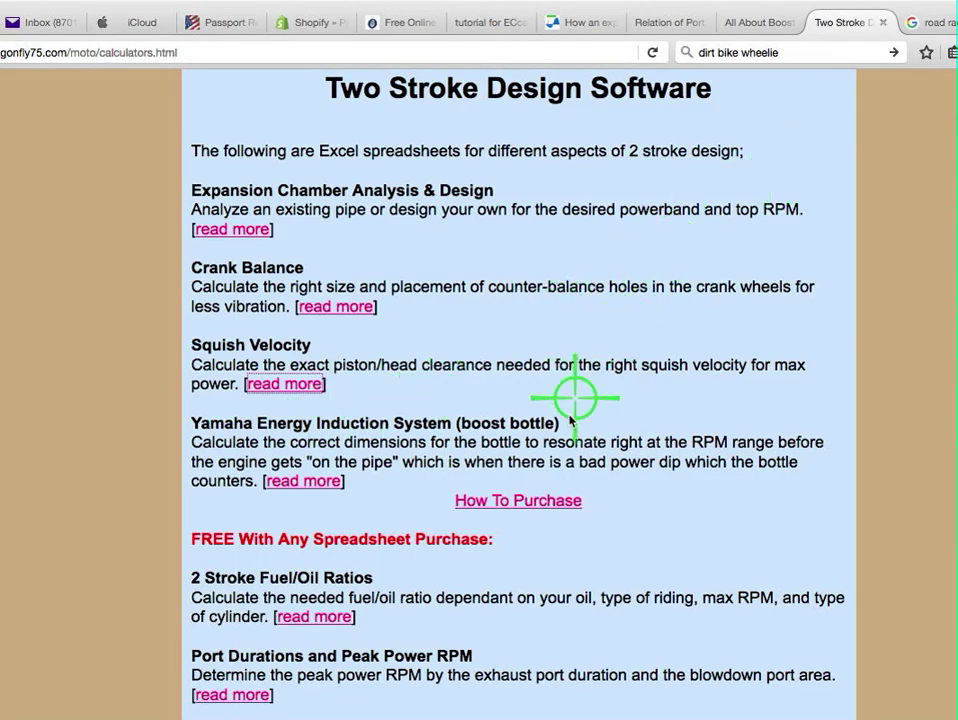
click(321, 482)
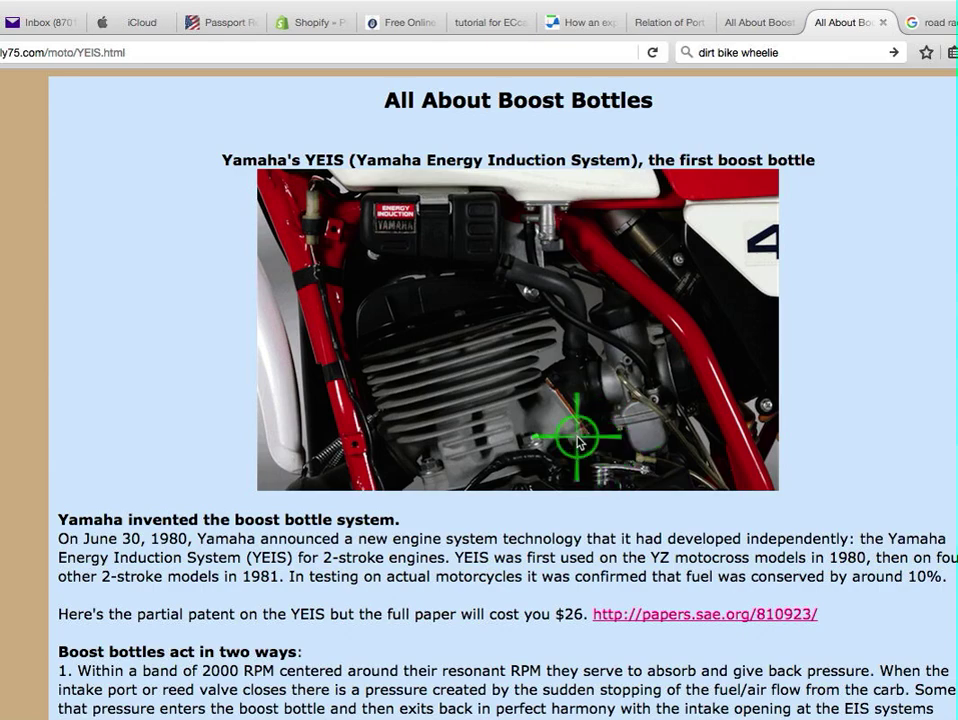
Read the boost bottle article, examining its pressure, torque, air-fuel ratio and carburetor graphs and the patent notes.
scroll(609, 385, down, 5)
scroll(607, 381, down, 5)
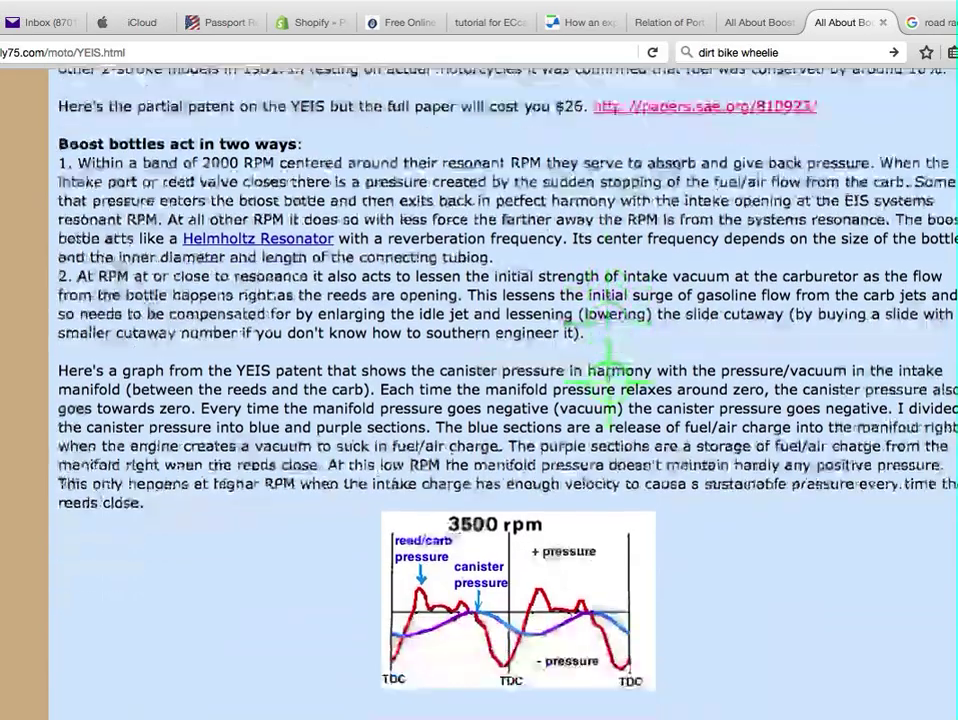
scroll(633, 385, down, 7)
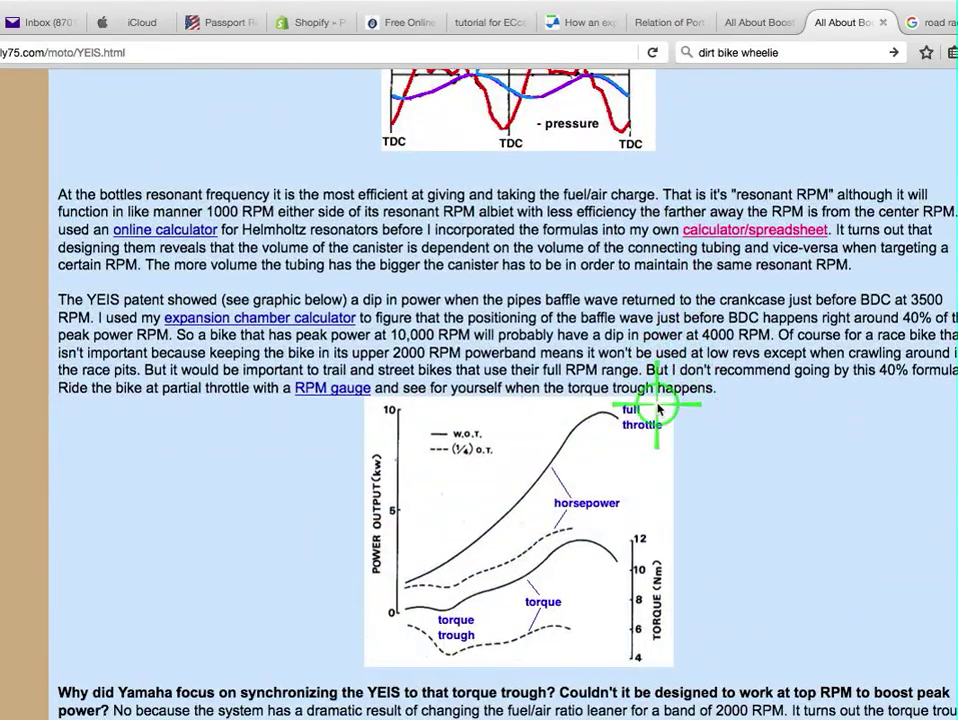
scroll(740, 434, down, 3)
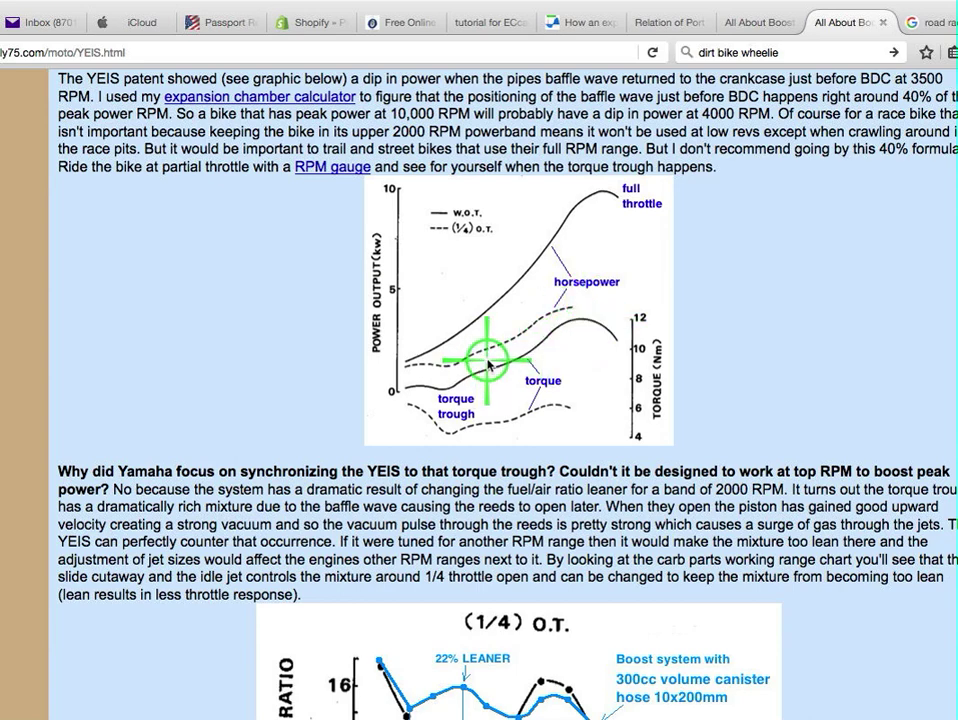
scroll(491, 460, down, 1)
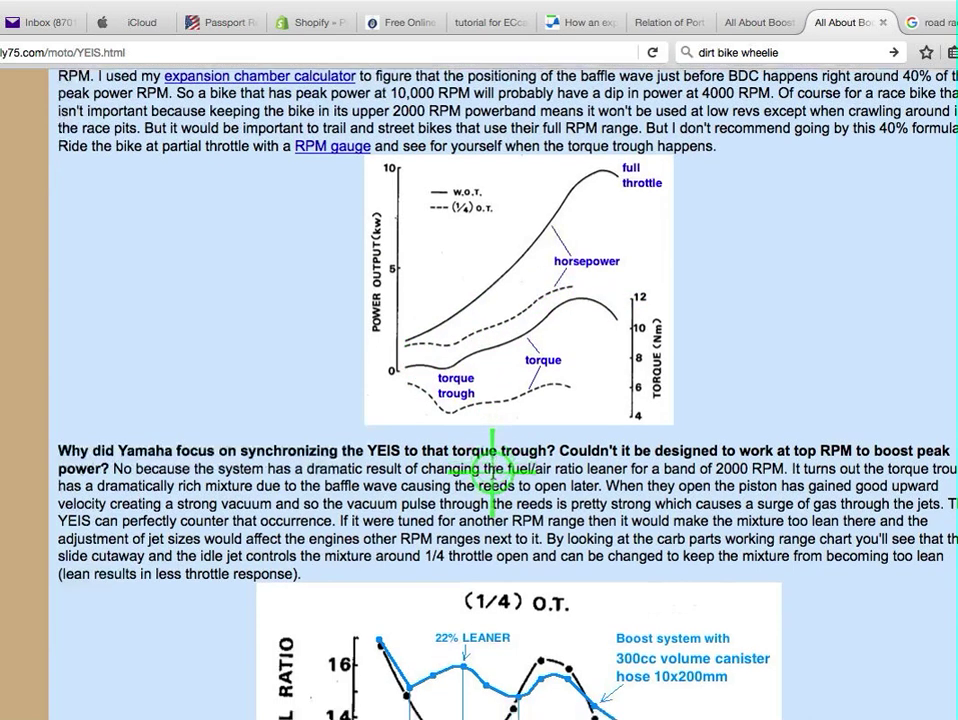
scroll(491, 460, down, 5)
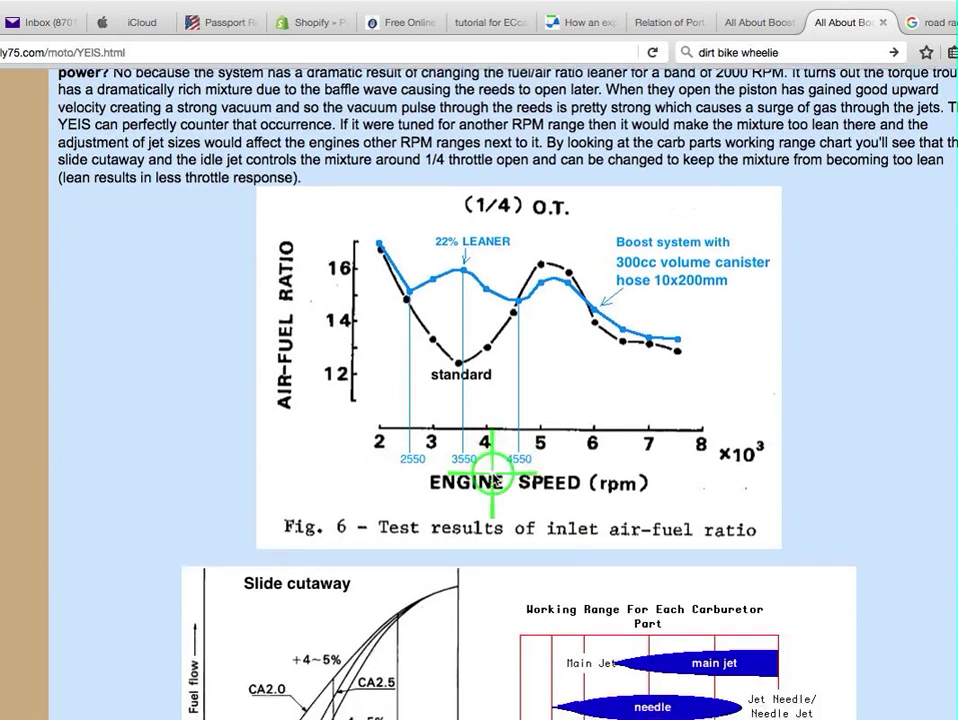
scroll(493, 481, down, 1)
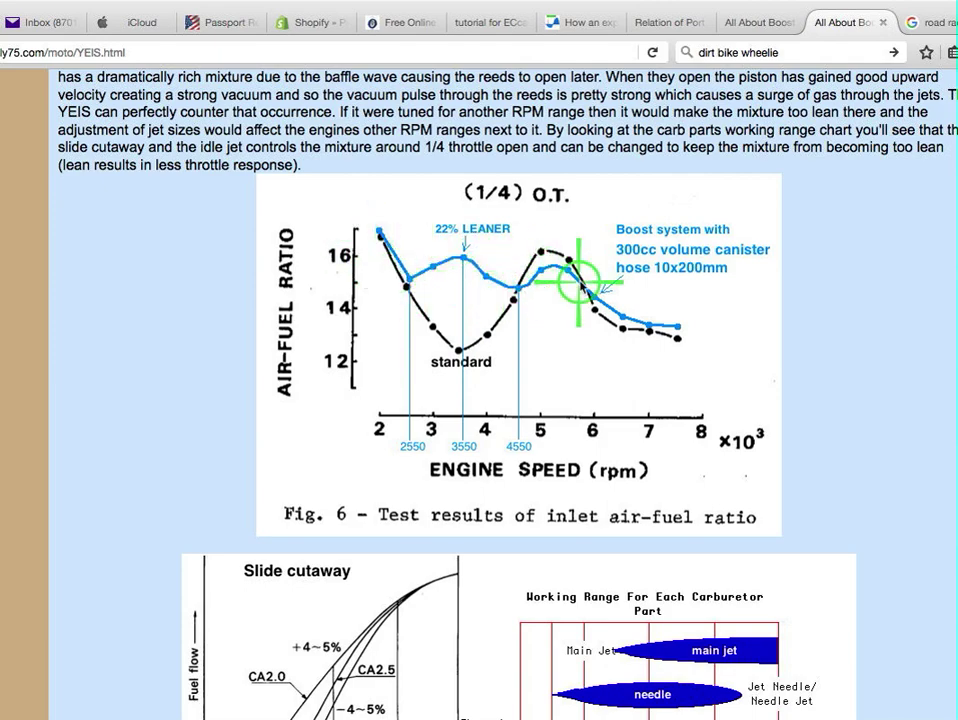
scroll(505, 385, down, 10)
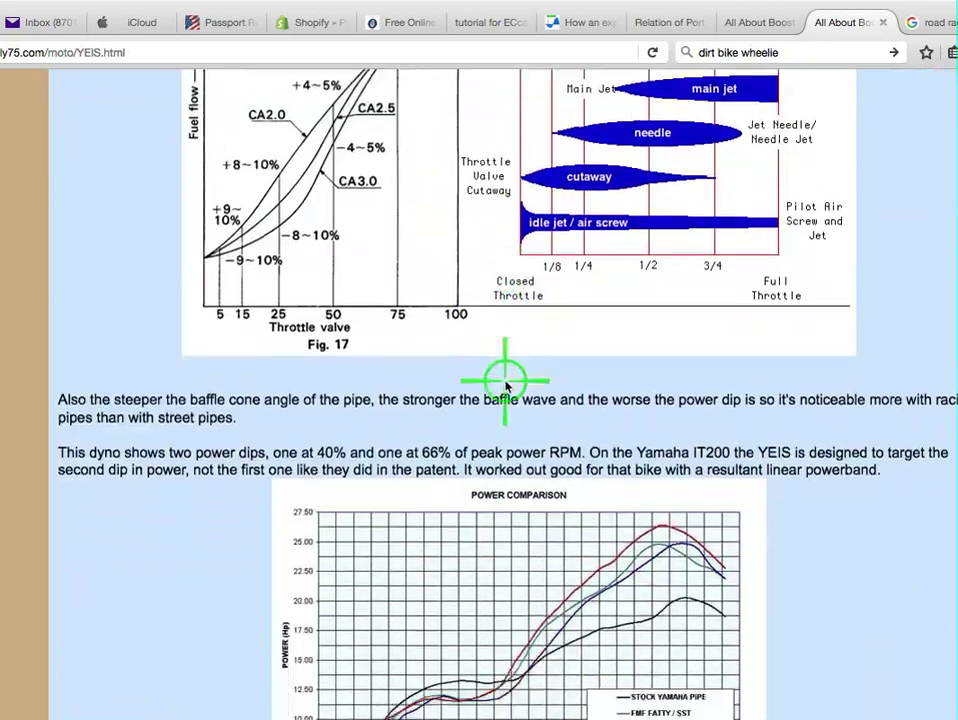
scroll(505, 383, down, 2)
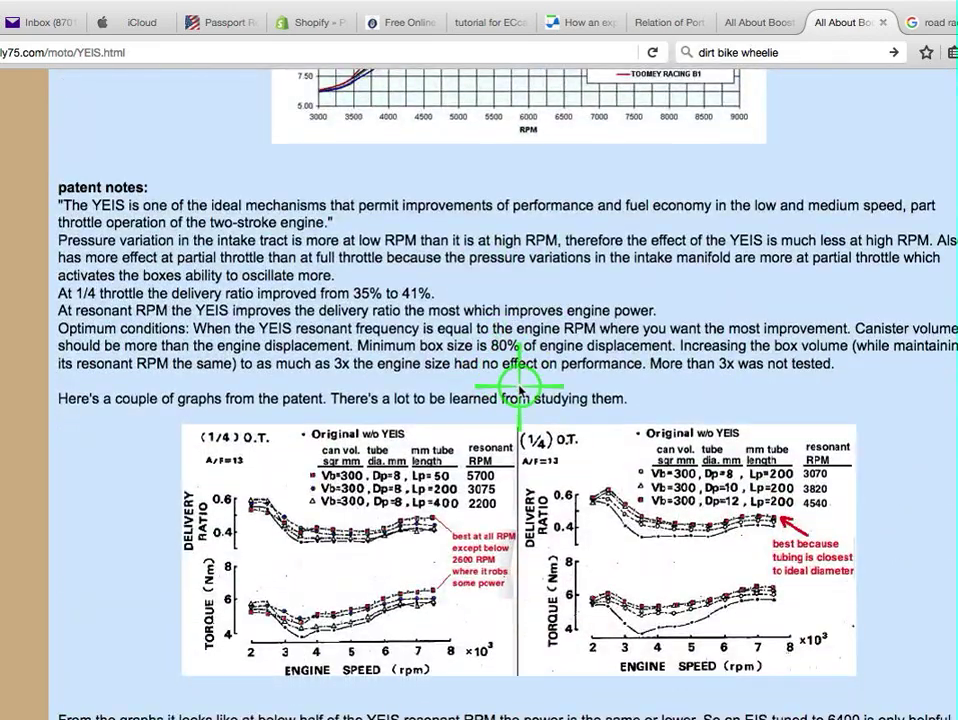
Switch back to Excel and close the PortingCalc.xlsx workbook.
click(430, 711)
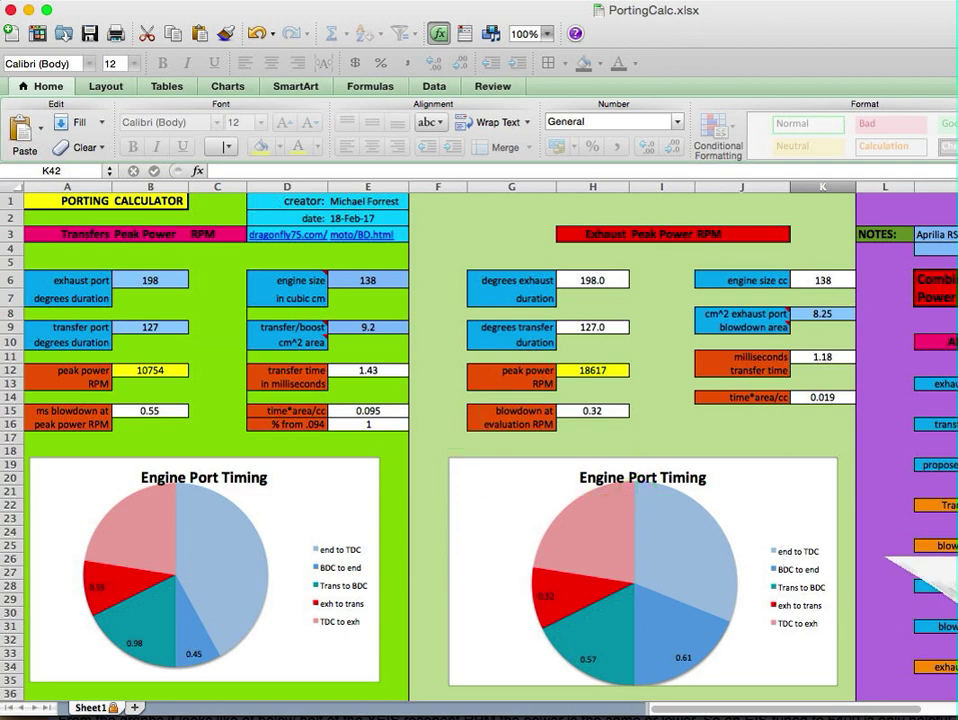
key(super+w)
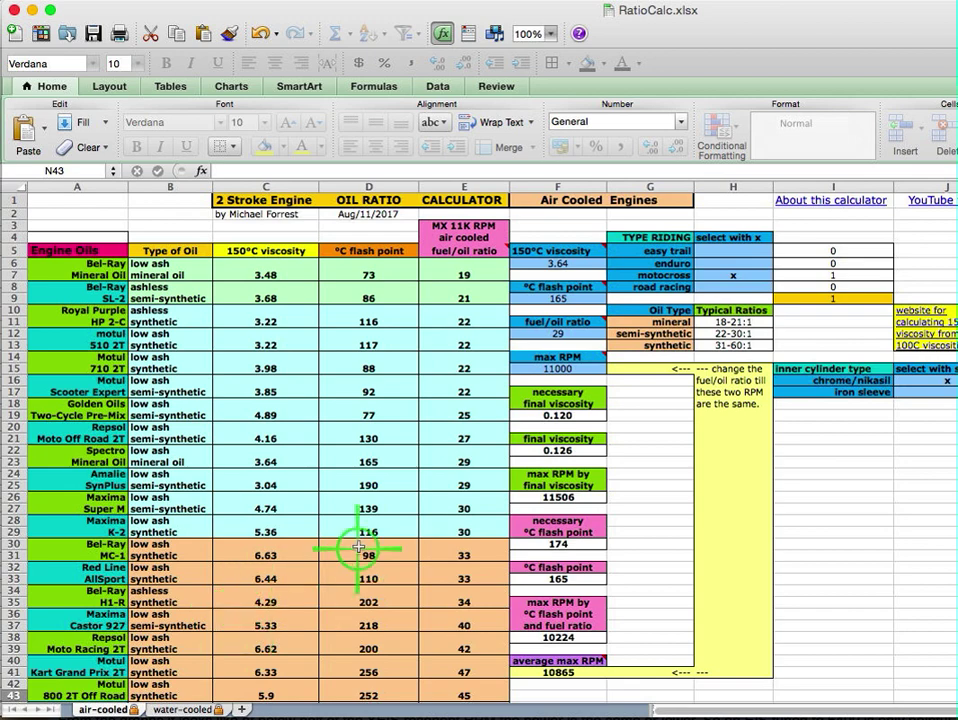
Review the air-cooled engine oils table in RatioCalc.xlsx through its last oil entry, including viscosity, flash point and fuel/oil ratio.
scroll(376, 560, down, 2)
scroll(378, 588, down, 10)
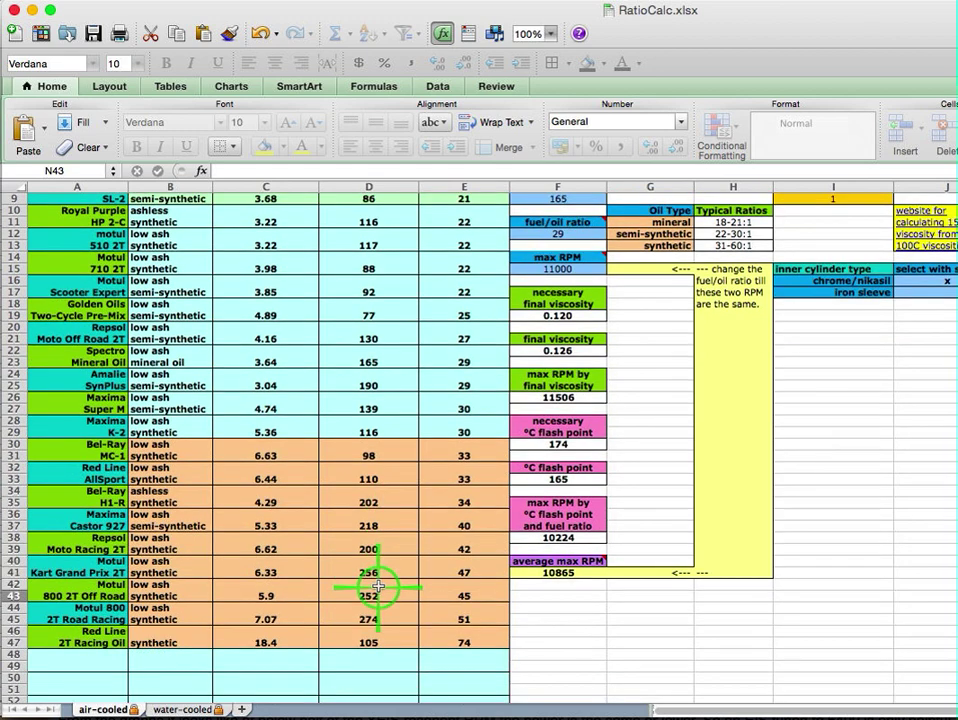
scroll(376, 586, up, 11)
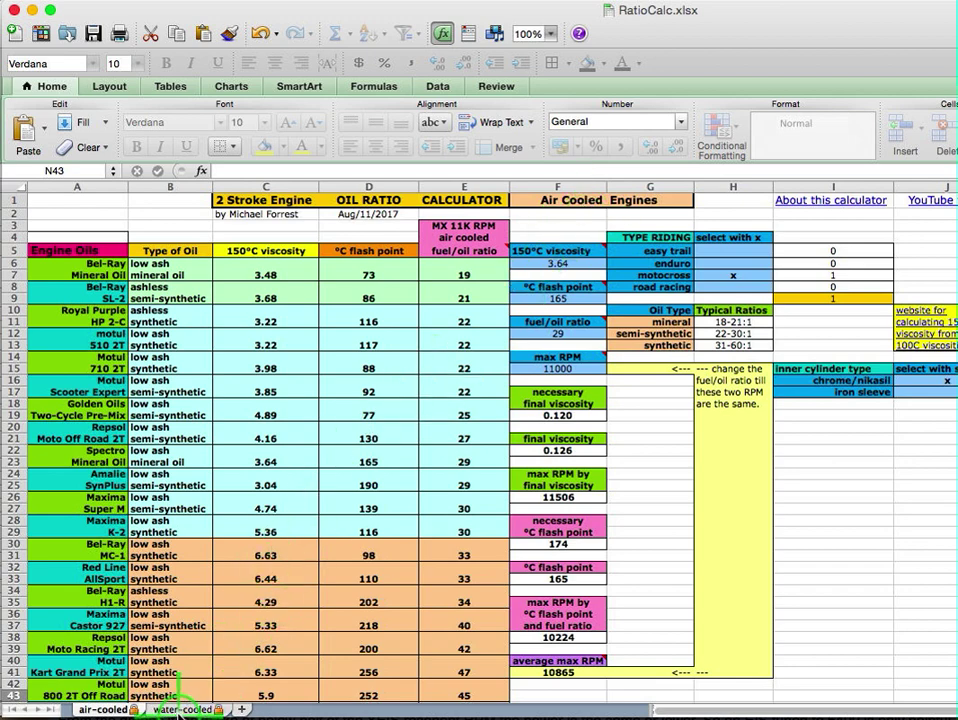
Show the water-cooled sheet of the oil ratio calculator and set its zoom to 100%.
click(181, 710)
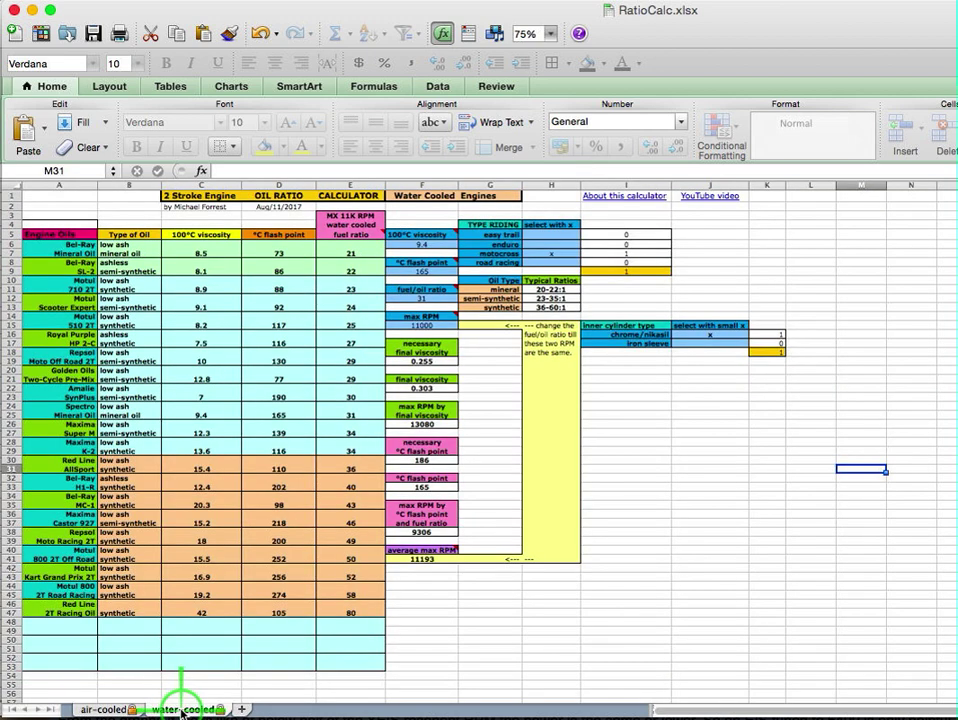
click(550, 34)
click(557, 101)
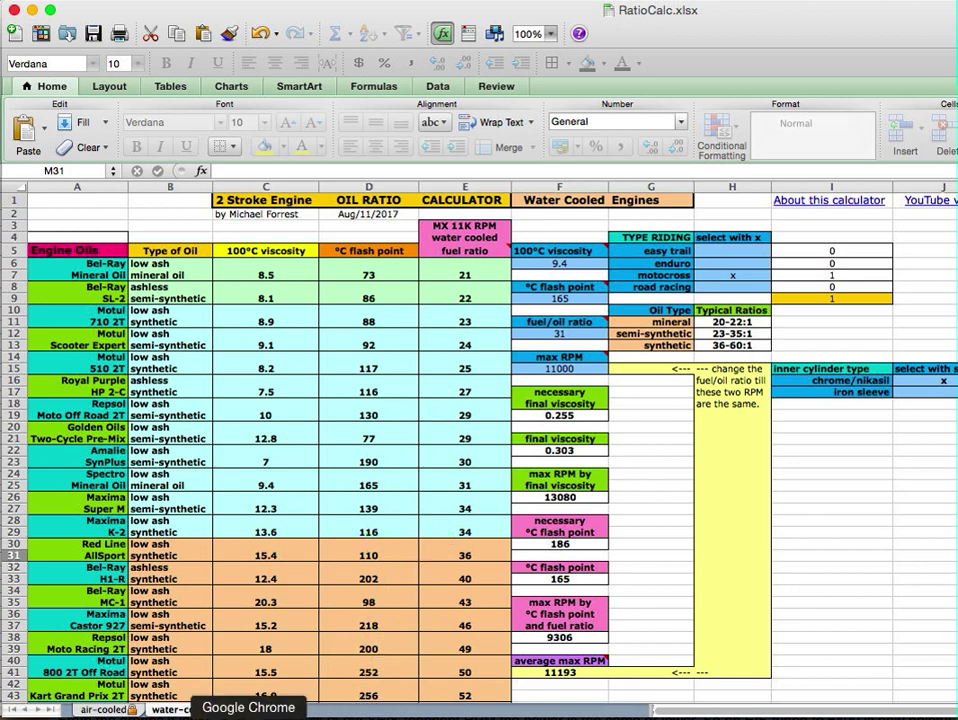
Switch to the browser and return from the boost bottle article to the Two Stroke Design Software page.
click(204, 716)
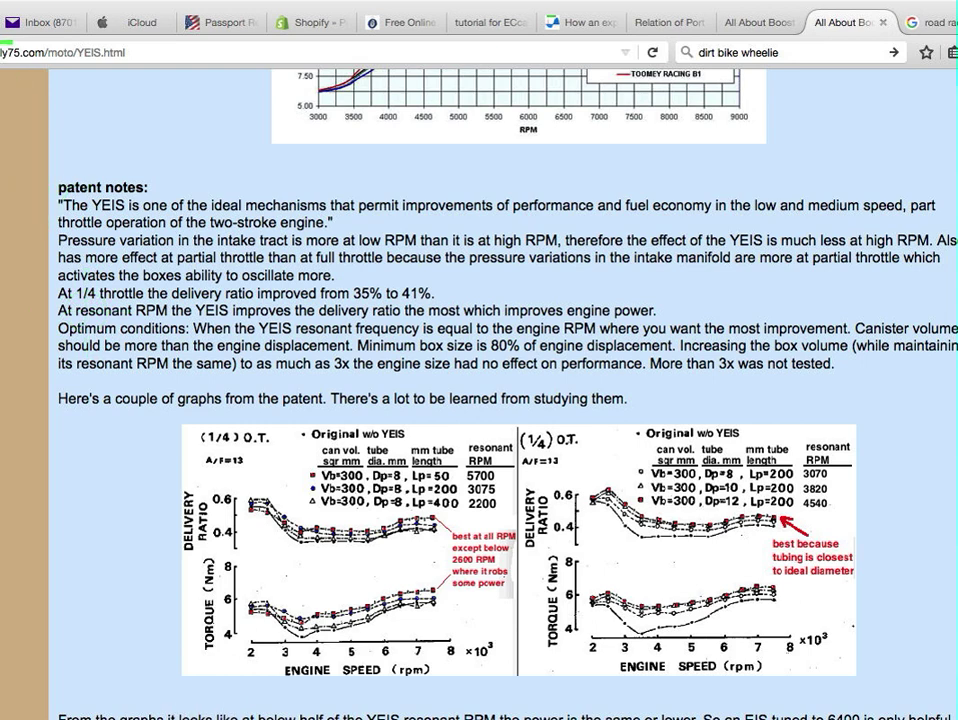
key(super+Left)
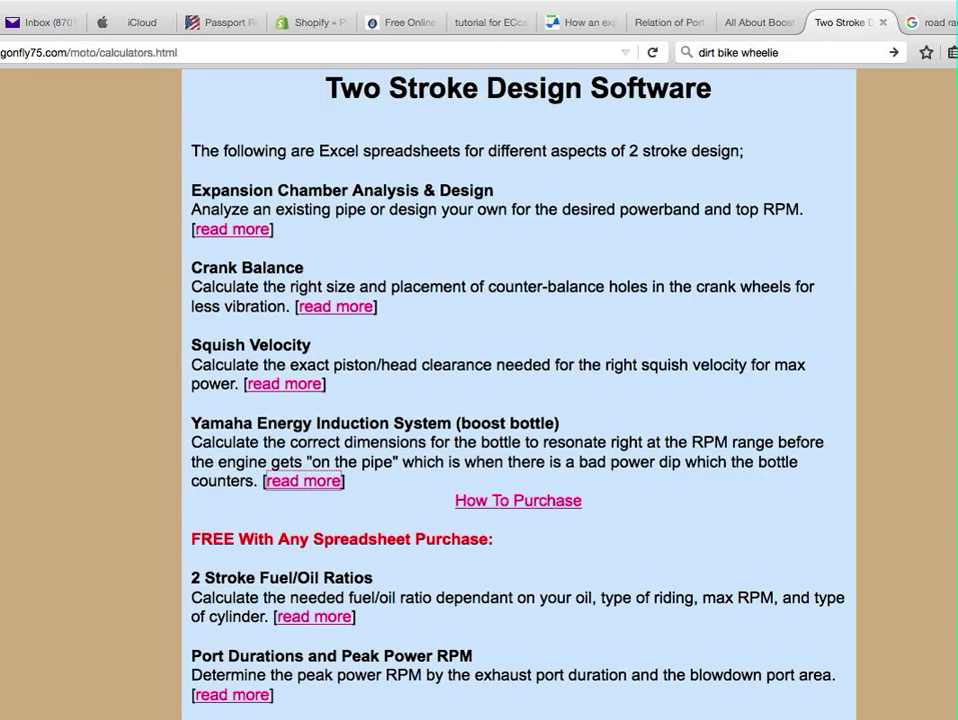